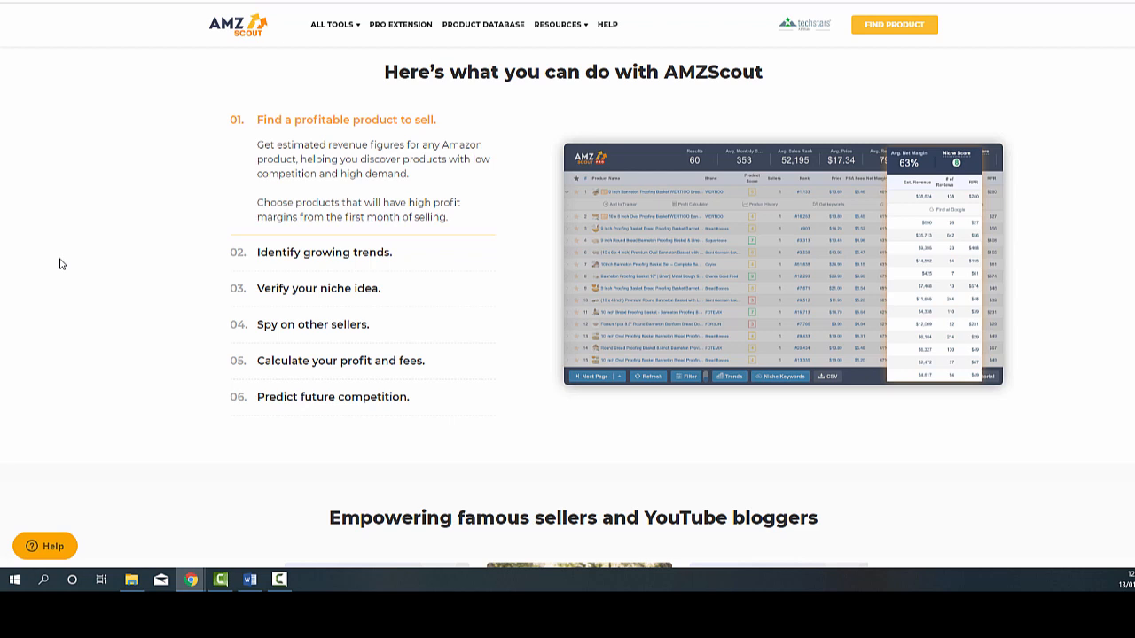
scroll(128, 355, down, 2)
scroll(128, 352, up, 2)
scroll(128, 352, down, 9)
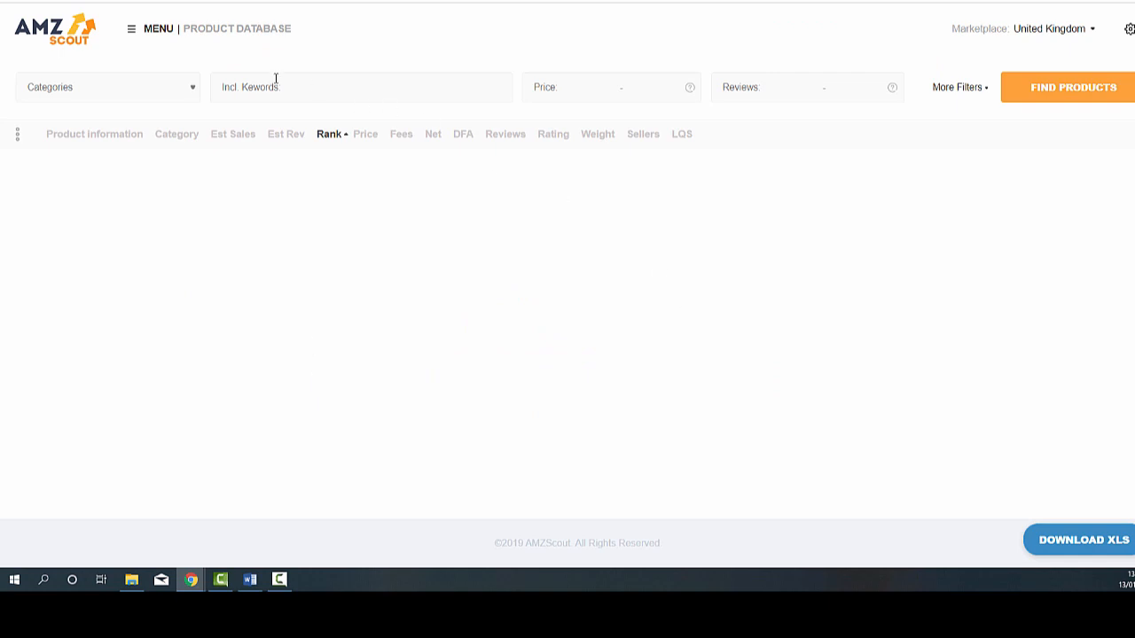
click(151, 35)
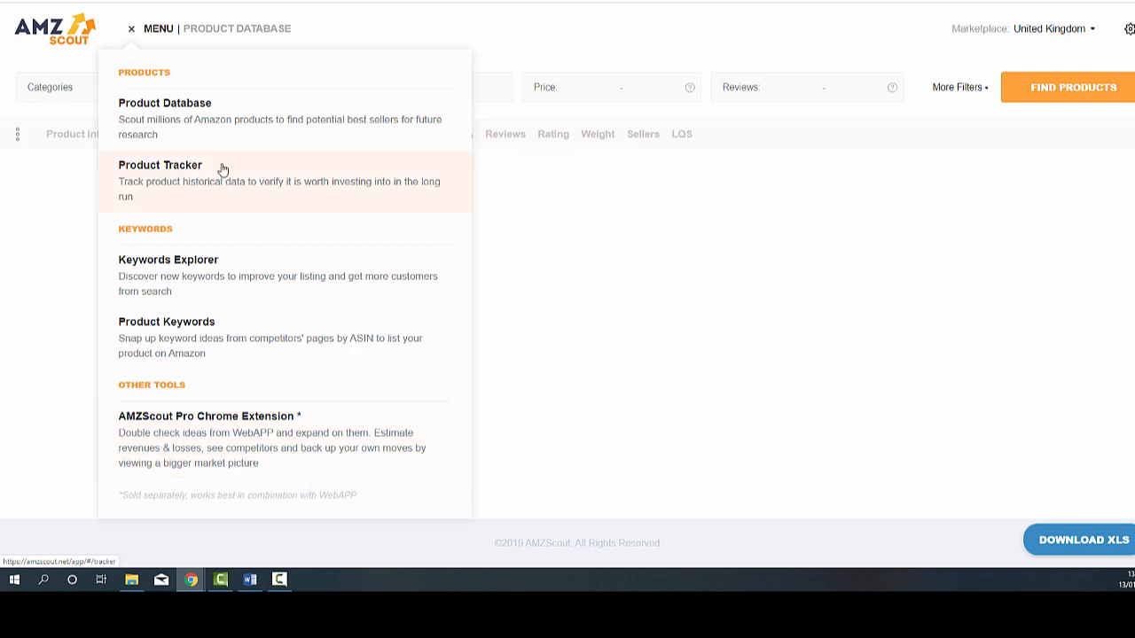
click(57, 208)
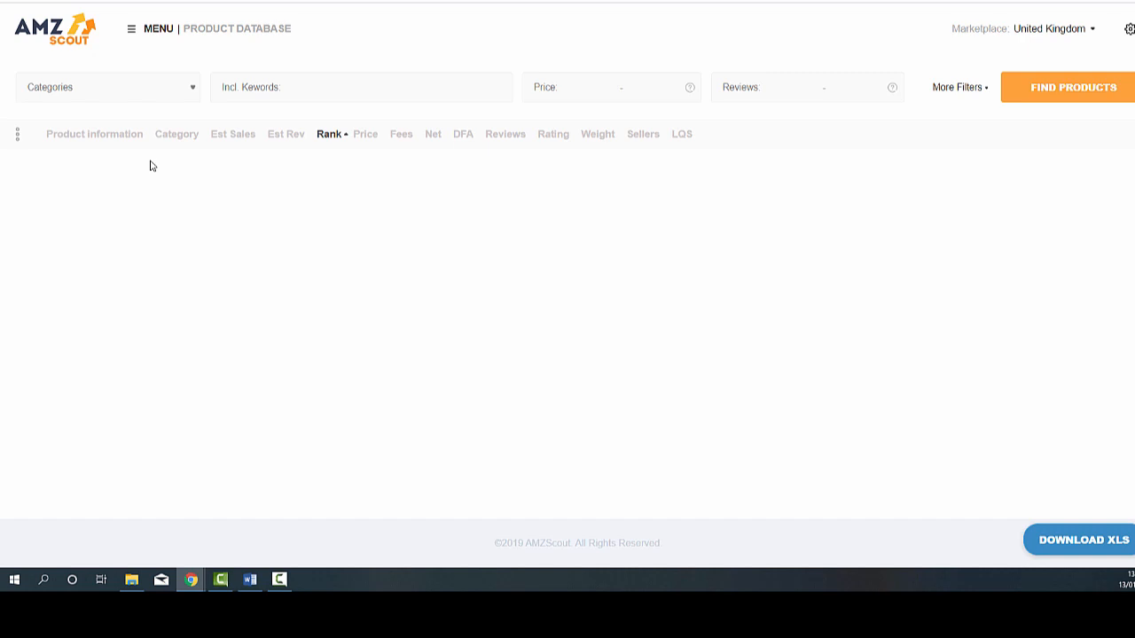
Select all product categories, leaving out Alexa Skills, Amazon Pantry and Grocery.
click(115, 89)
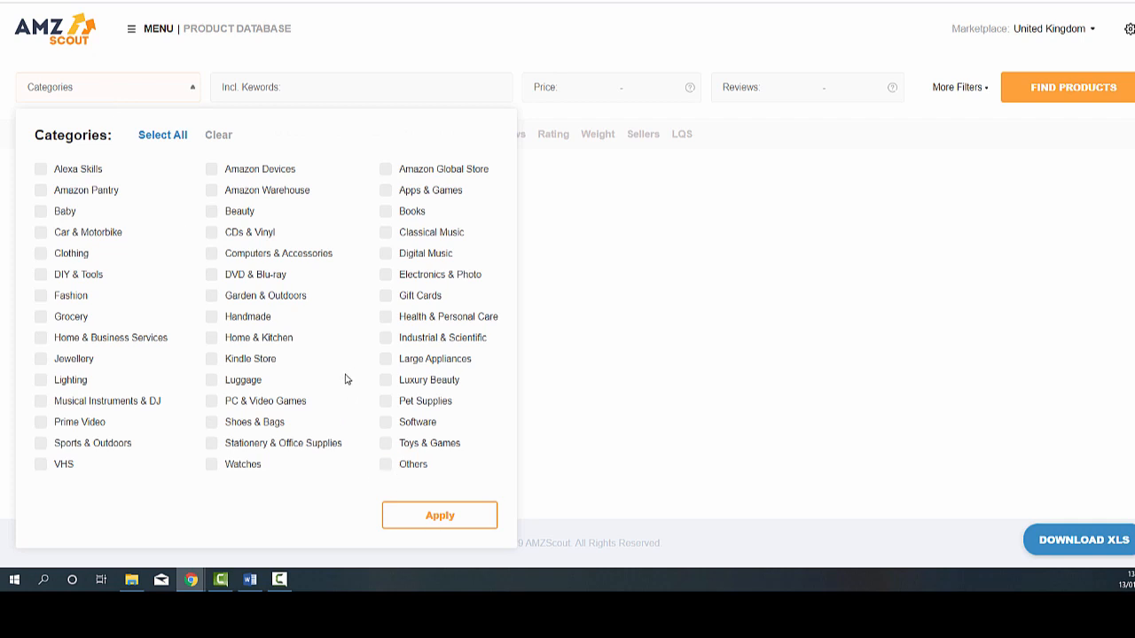
click(173, 138)
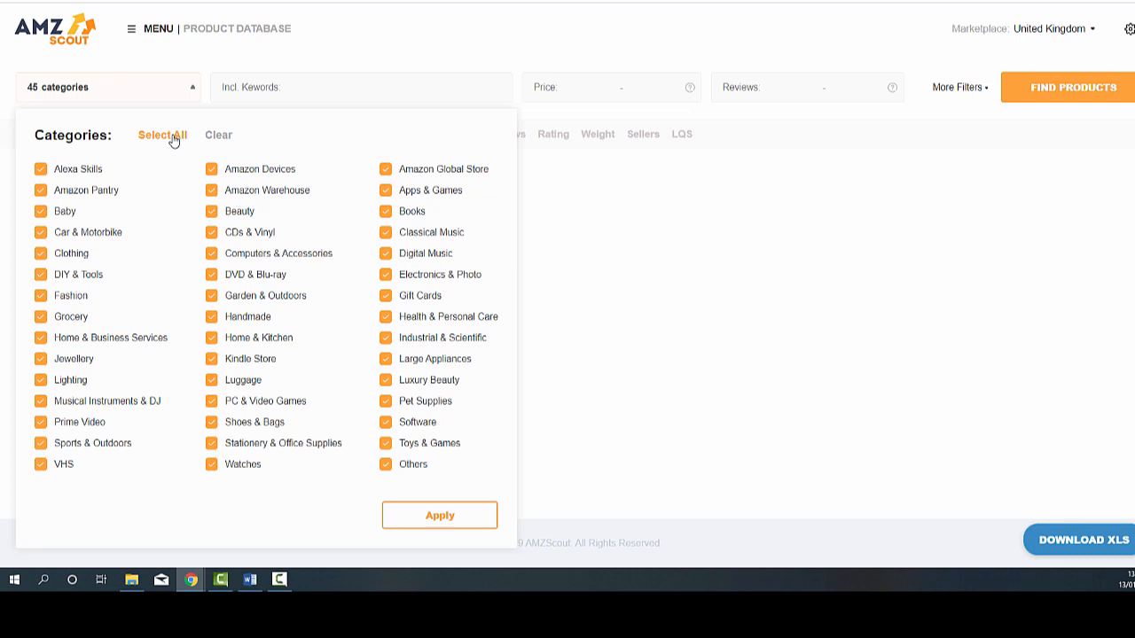
click(40, 169)
click(42, 191)
click(41, 319)
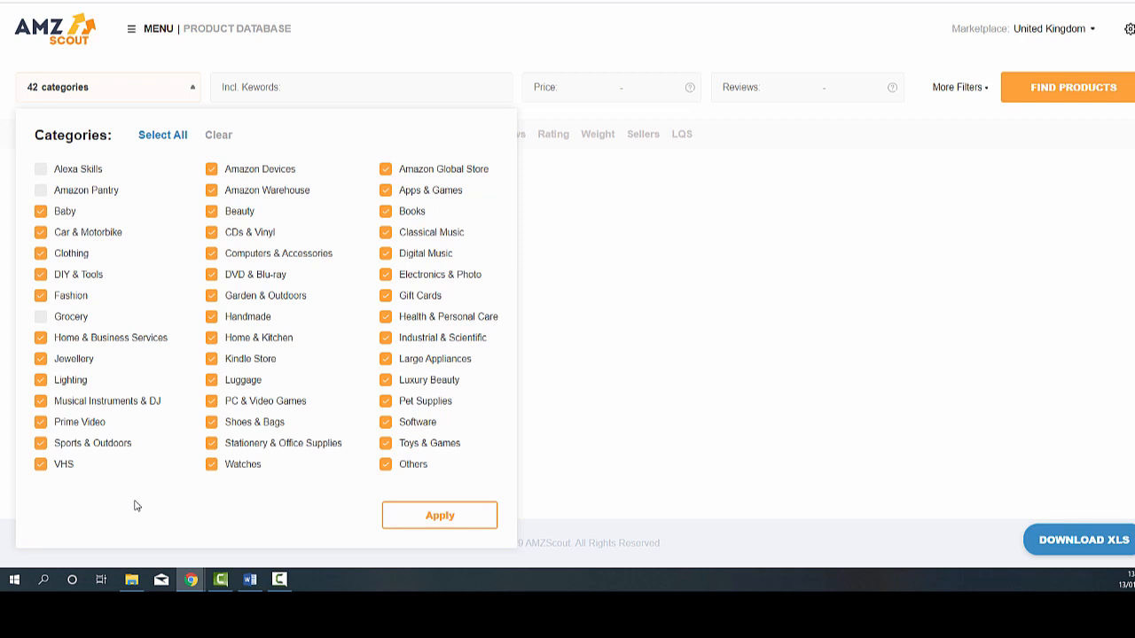
Exclude the Kindle Store, Digital Music, Classical Music, Apps & Games, Software, CDs & Vinyl and DVD & Blu-ray categories.
click(225, 360)
click(385, 254)
click(385, 231)
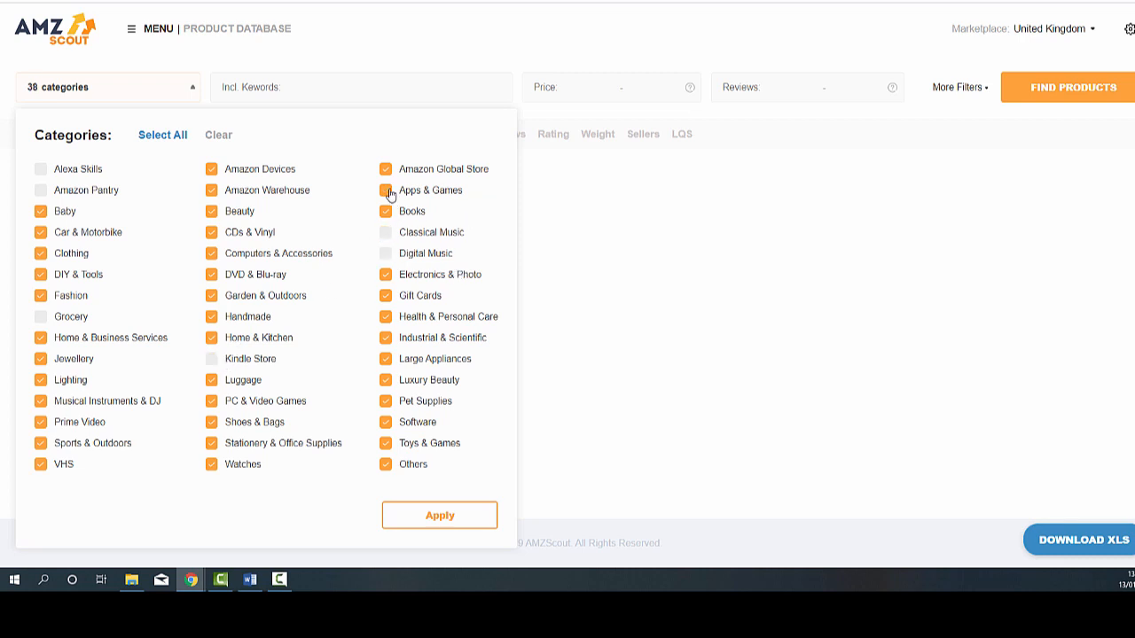
click(388, 192)
click(389, 423)
click(214, 274)
click(215, 275)
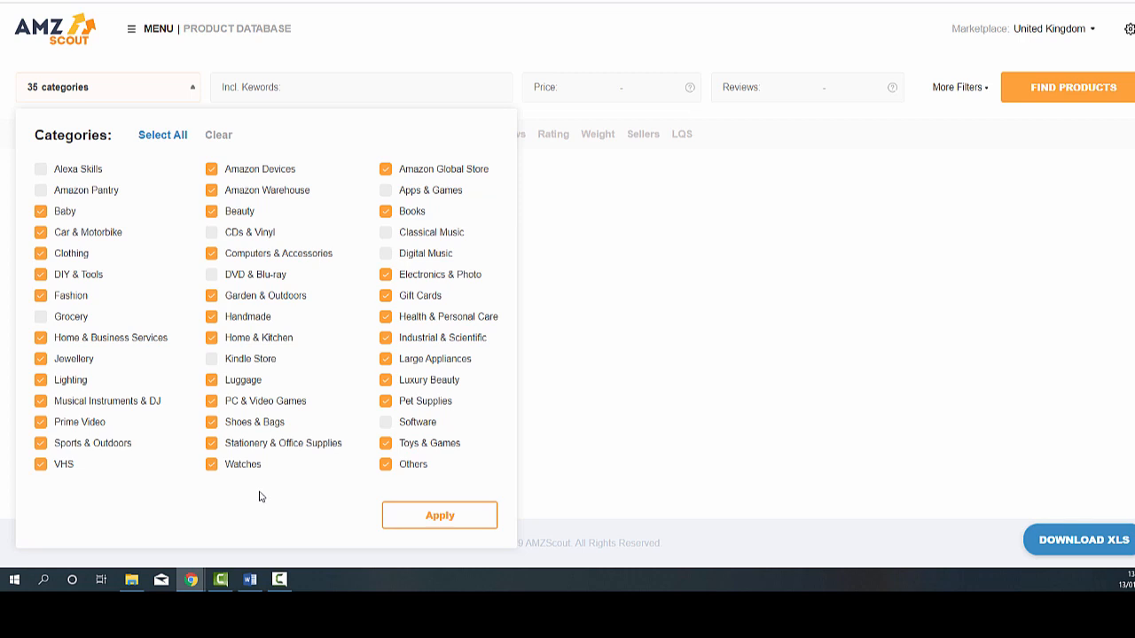
Exclude VHS, Prime Video, Clothing, Amazon Devices, Handmade and Large Appliances, and apply the category selection.
click(42, 467)
click(41, 424)
click(211, 170)
click(449, 364)
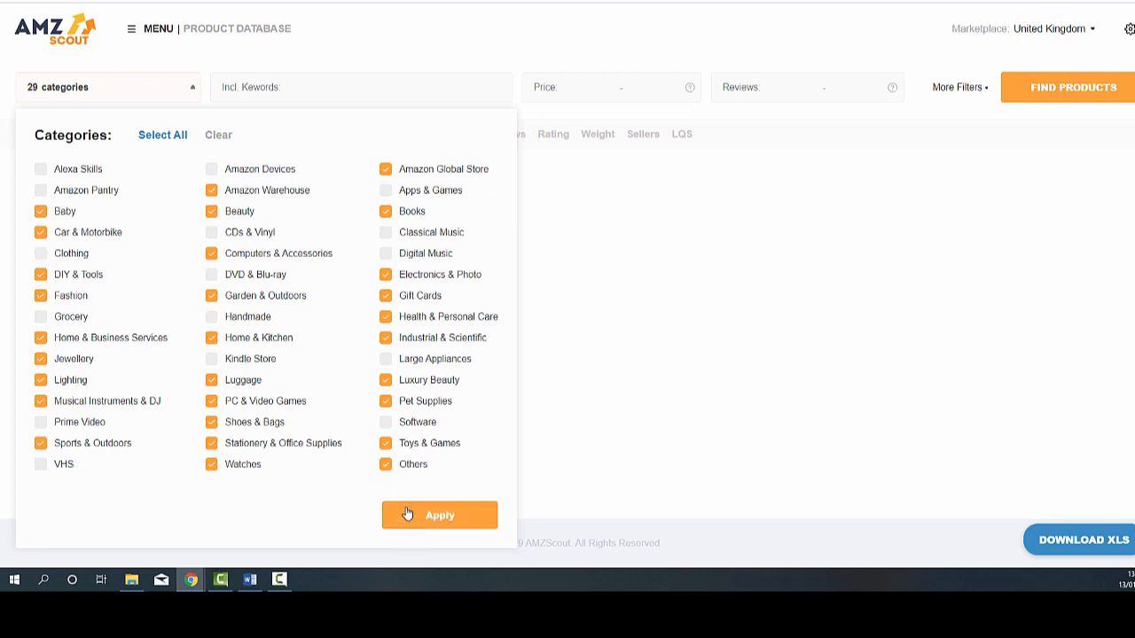
click(413, 516)
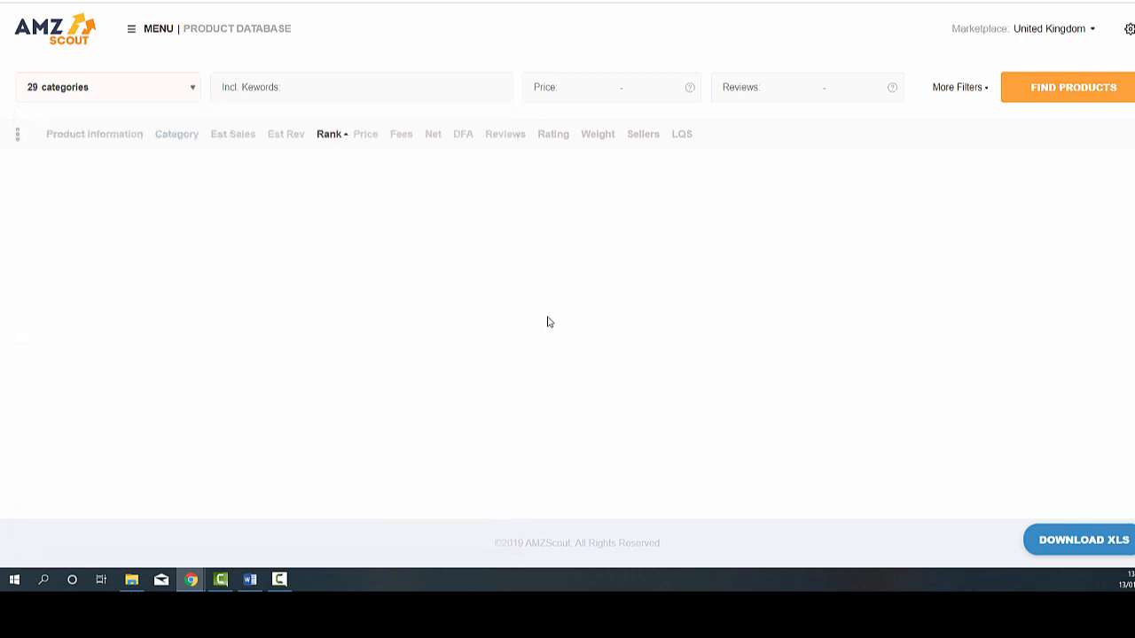
Expand the additional search filters and set the weight range from 0 to 3.
click(965, 88)
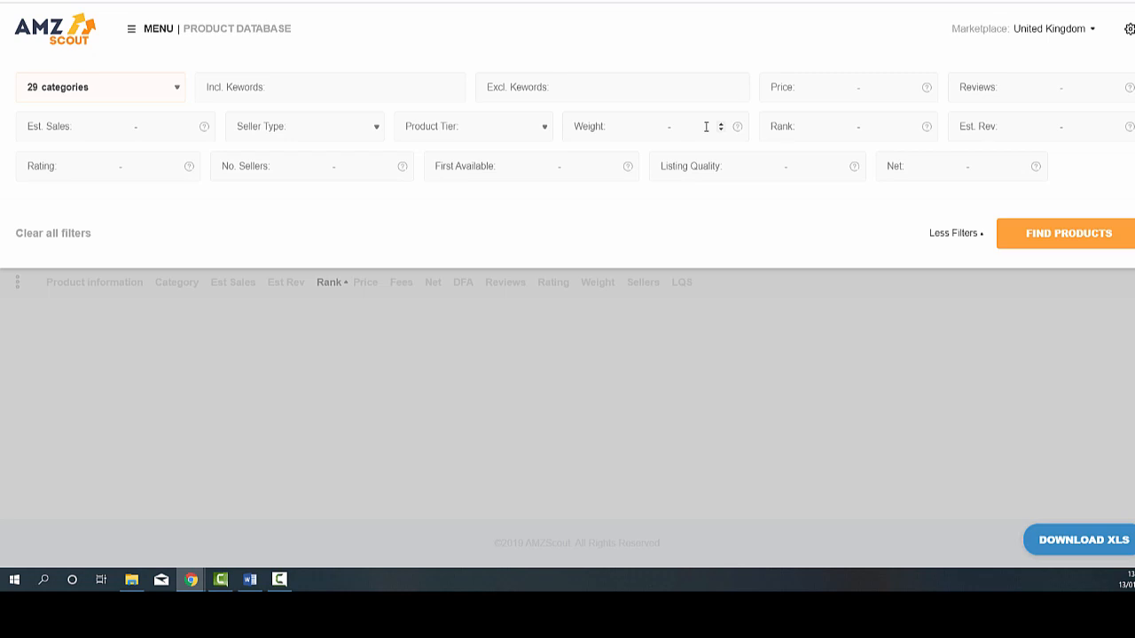
click(720, 125)
double_click(720, 126)
Set the price filter to a range of 15 to 30.
click(844, 85)
click(844, 86)
click(844, 85)
click(844, 85)
click(843, 85)
click(845, 91)
click(844, 85)
click(844, 85)
click(844, 85)
click(844, 85)
click(843, 86)
click(844, 85)
click(843, 85)
click(904, 87)
text(30)
Limit the number of reviews to a maximum of 50.
click(1113, 88)
text(8)
click(1113, 86)
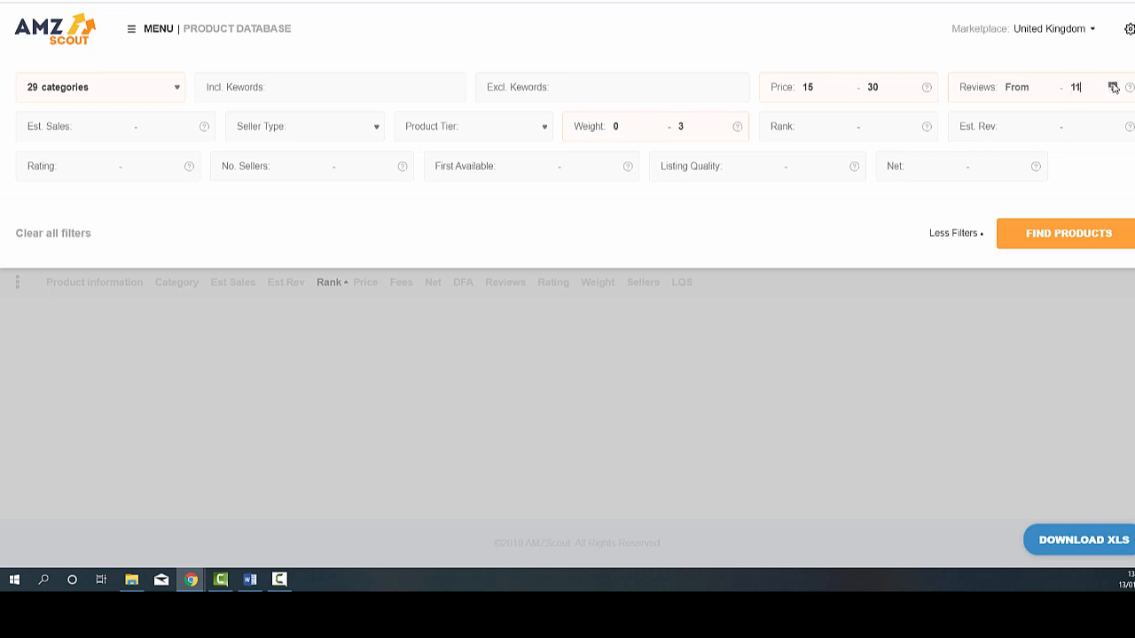
click(1112, 85)
click(1112, 86)
Set the upper estimated sales limit to 150 and run the product search with the chosen filters.
click(137, 128)
click(138, 129)
click(188, 128)
click(188, 125)
click(188, 125)
click(187, 131)
click(187, 125)
click(187, 125)
click(187, 125)
click(187, 125)
click(187, 125)
click(187, 125)
click(187, 125)
click(187, 125)
click(187, 125)
click(187, 125)
click(187, 125)
click(187, 125)
click(187, 125)
click(187, 125)
click(187, 125)
click(187, 126)
click(187, 126)
click(187, 126)
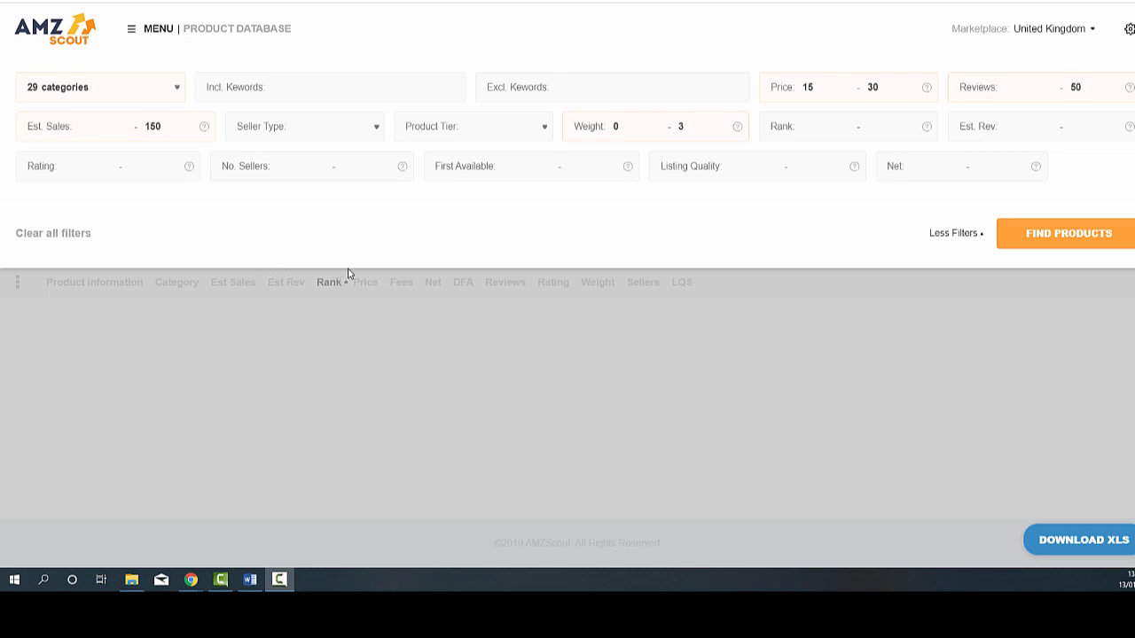
click(803, 238)
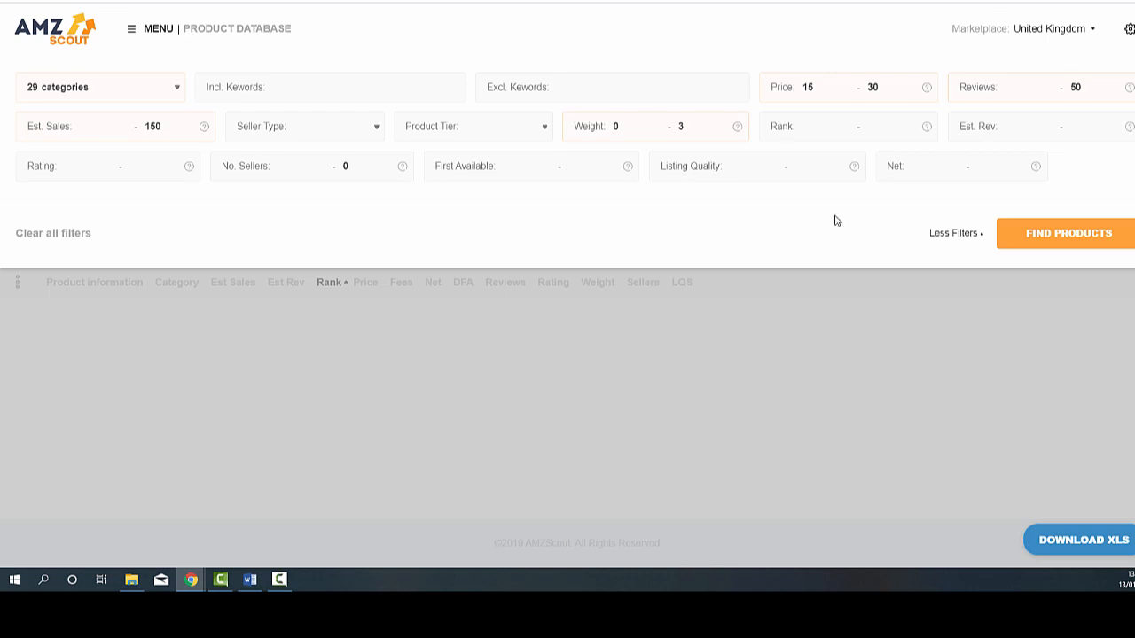
click(1064, 235)
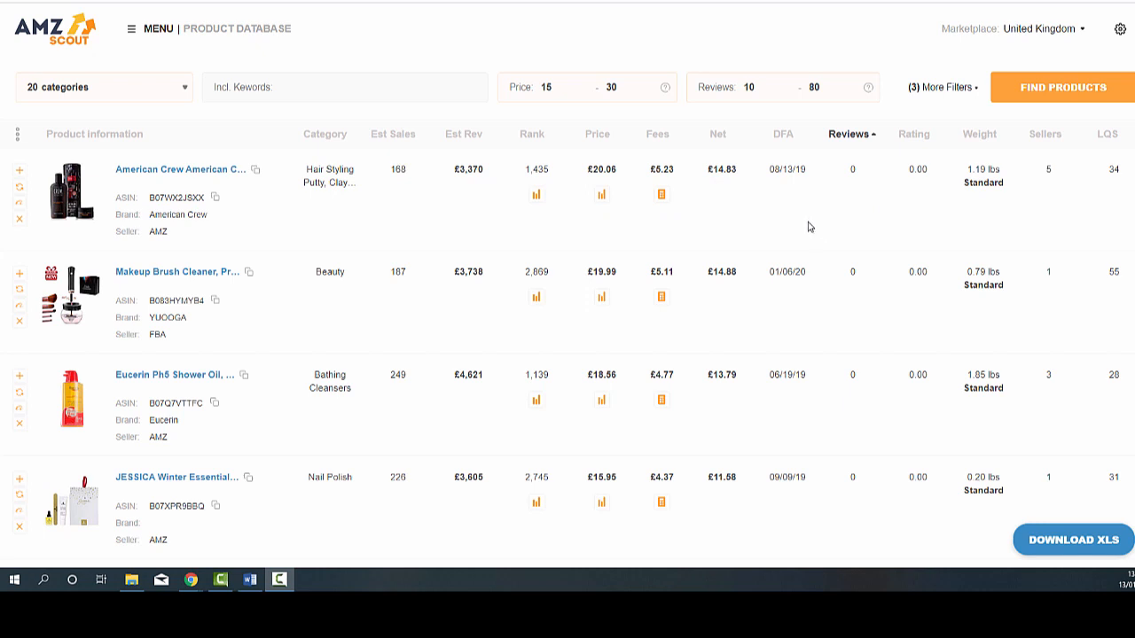
Look through the product results, comparing estimated sales, revenue, price, net, reviews and sellers to spot a promising item.
scroll(742, 275, down, 6)
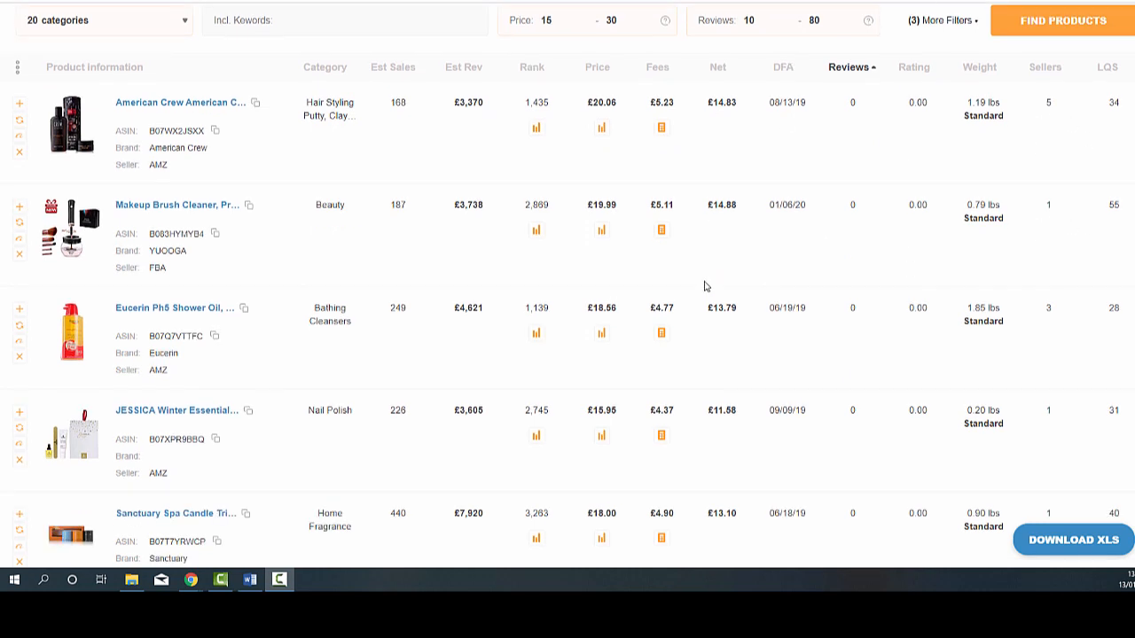
scroll(743, 263, up, 6)
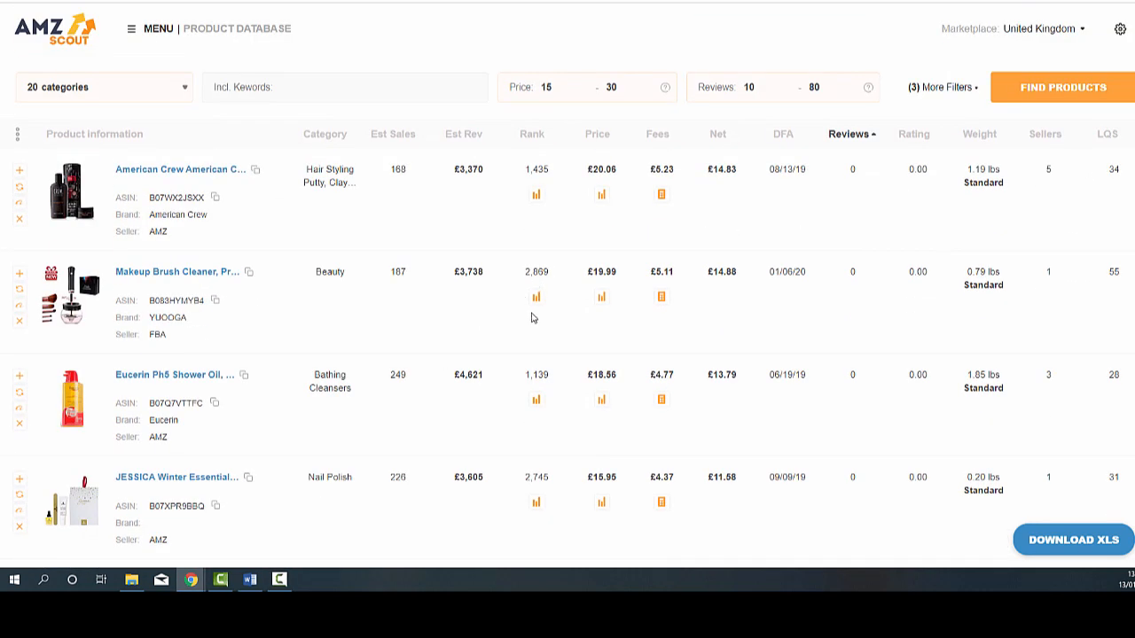
scroll(780, 304, down, 2)
scroll(780, 304, up, 2)
scroll(780, 304, down, 3)
scroll(780, 304, down, 5)
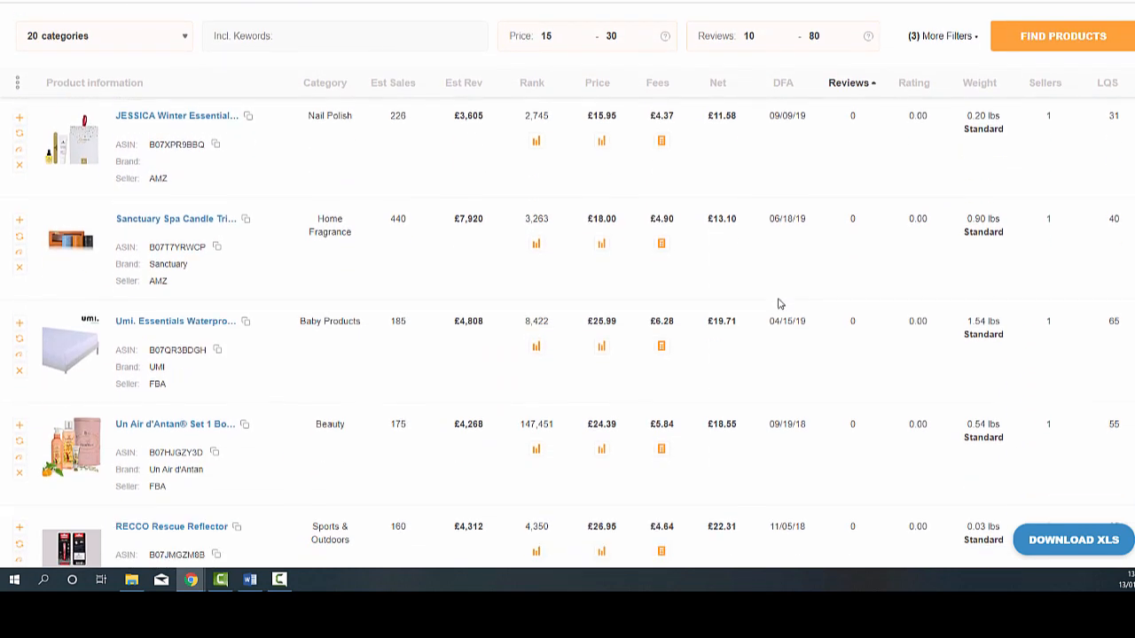
scroll(771, 303, down, 1)
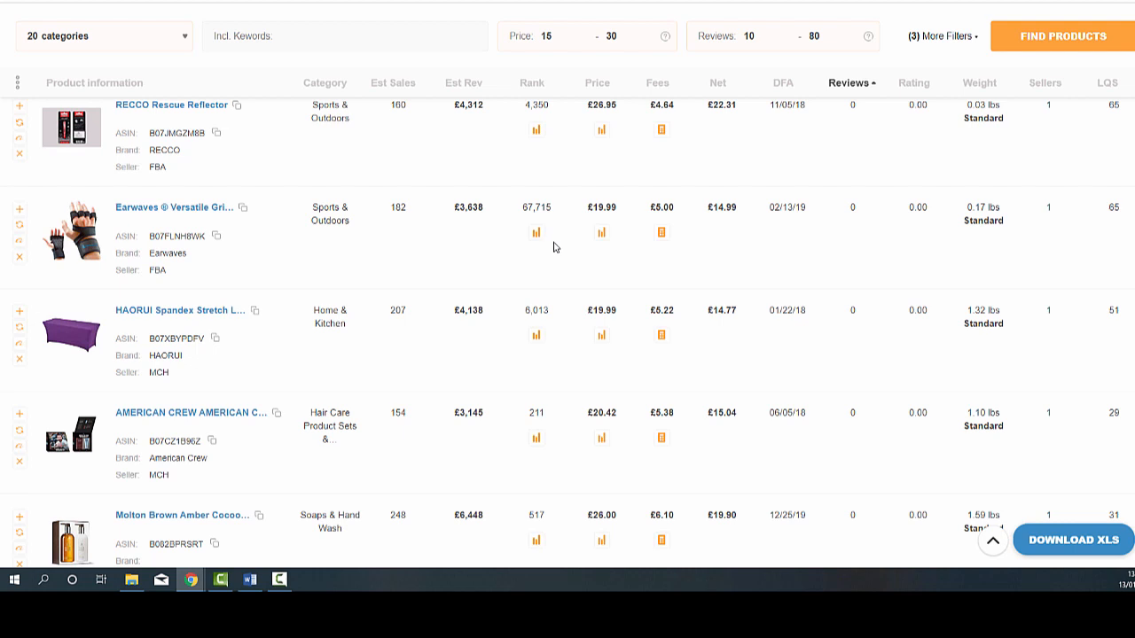
scroll(573, 253, down, 2)
scroll(617, 282, down, 5)
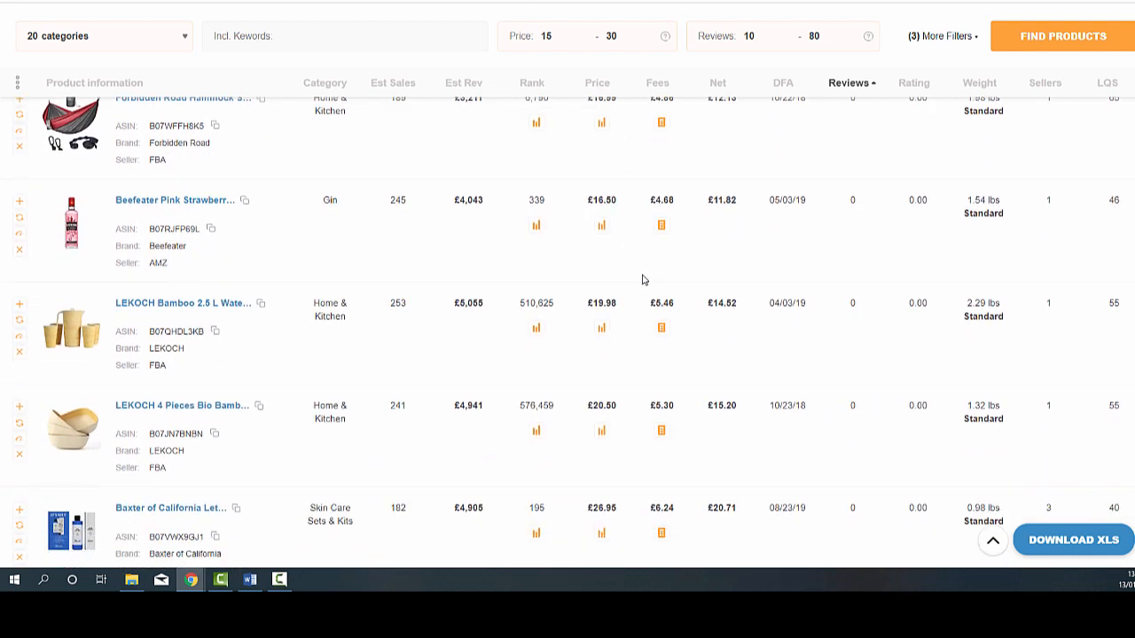
scroll(653, 263, up, 2)
scroll(486, 310, down, 1)
scroll(487, 309, up, 3)
scroll(426, 288, down, 2)
scroll(390, 284, up, 2)
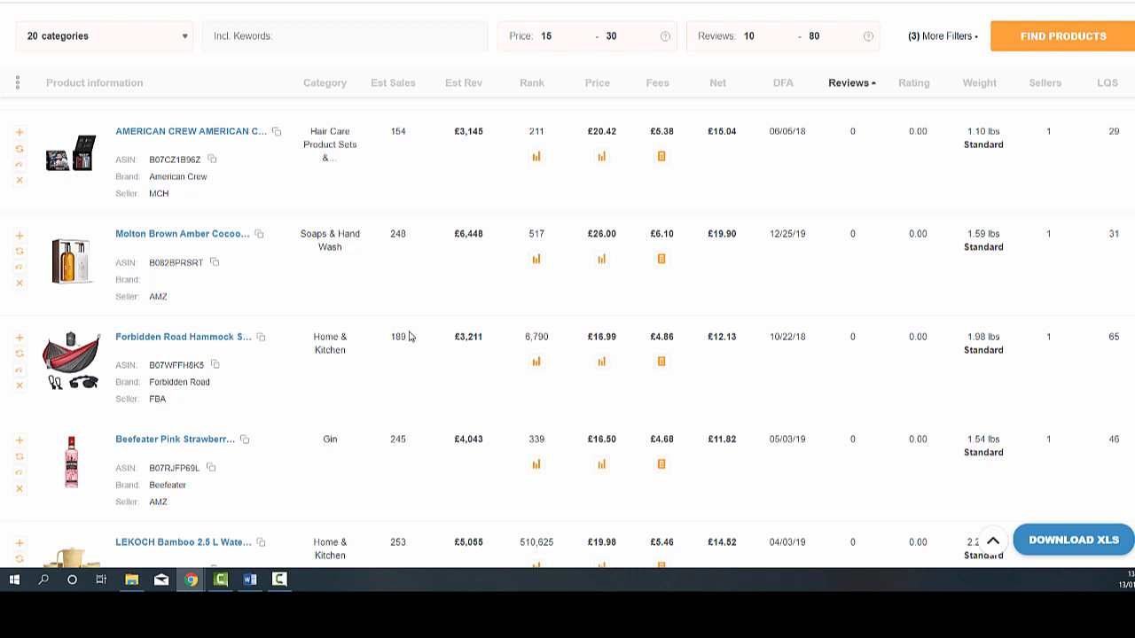
scroll(620, 461, down, 3)
scroll(674, 472, down, 8)
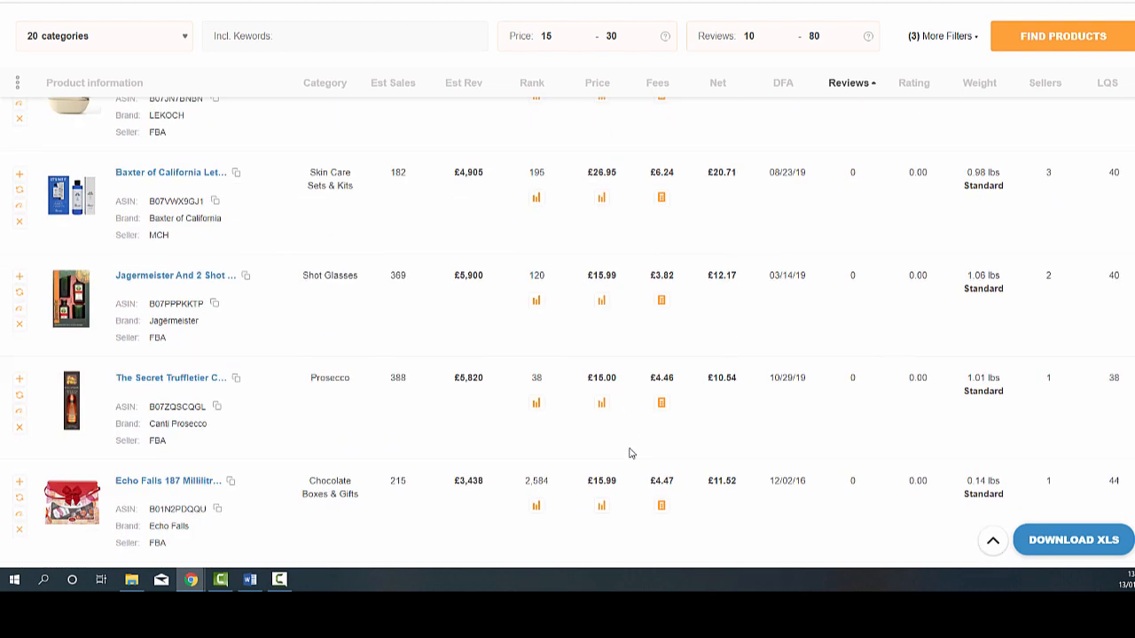
scroll(627, 401, down, 6)
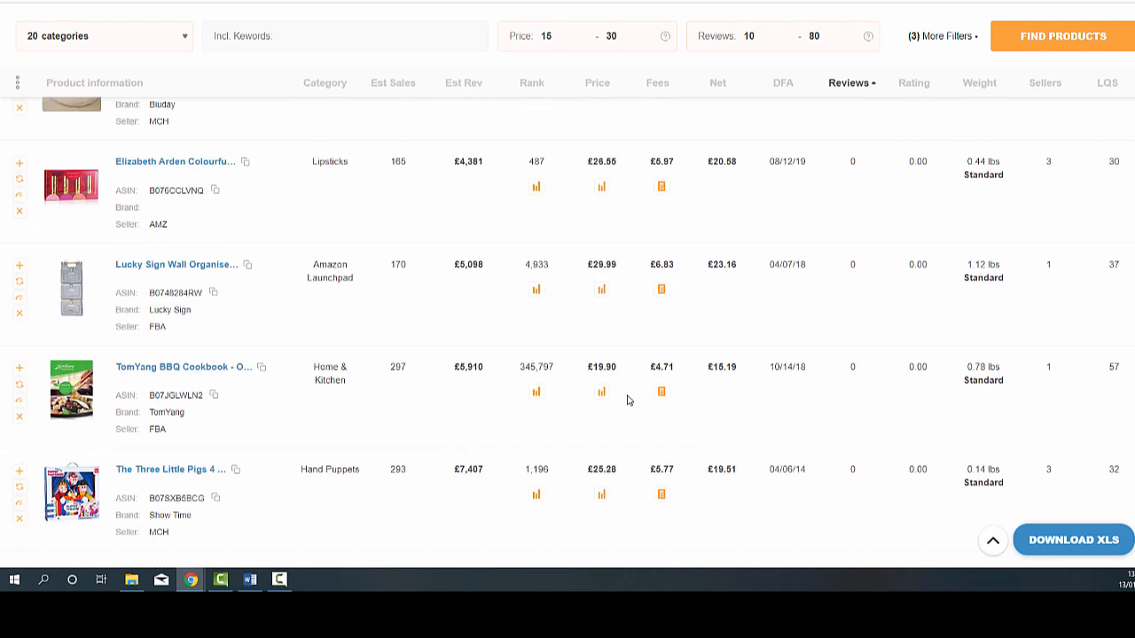
scroll(623, 390, down, 2)
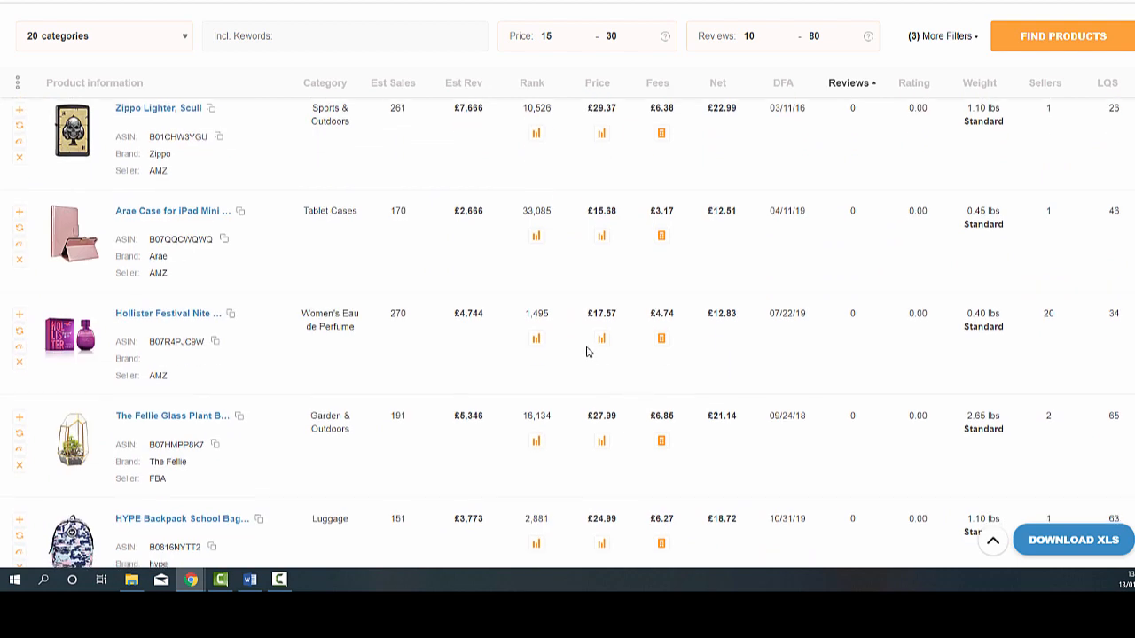
scroll(585, 352, down, 5)
scroll(586, 349, down, 7)
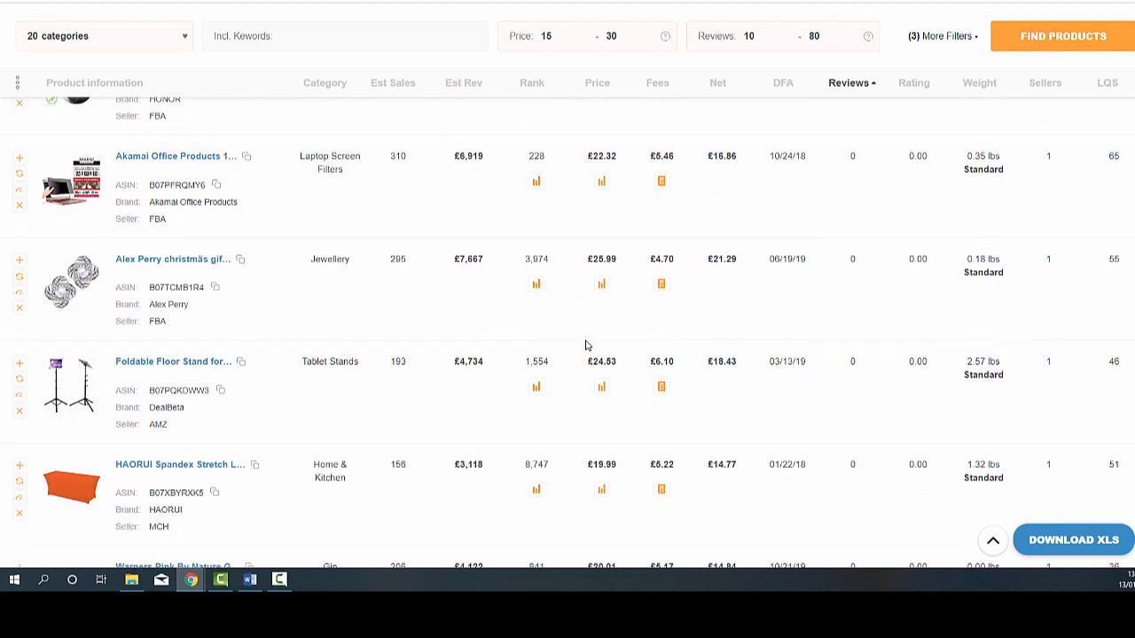
scroll(586, 345, down, 2)
scroll(582, 344, down, 3)
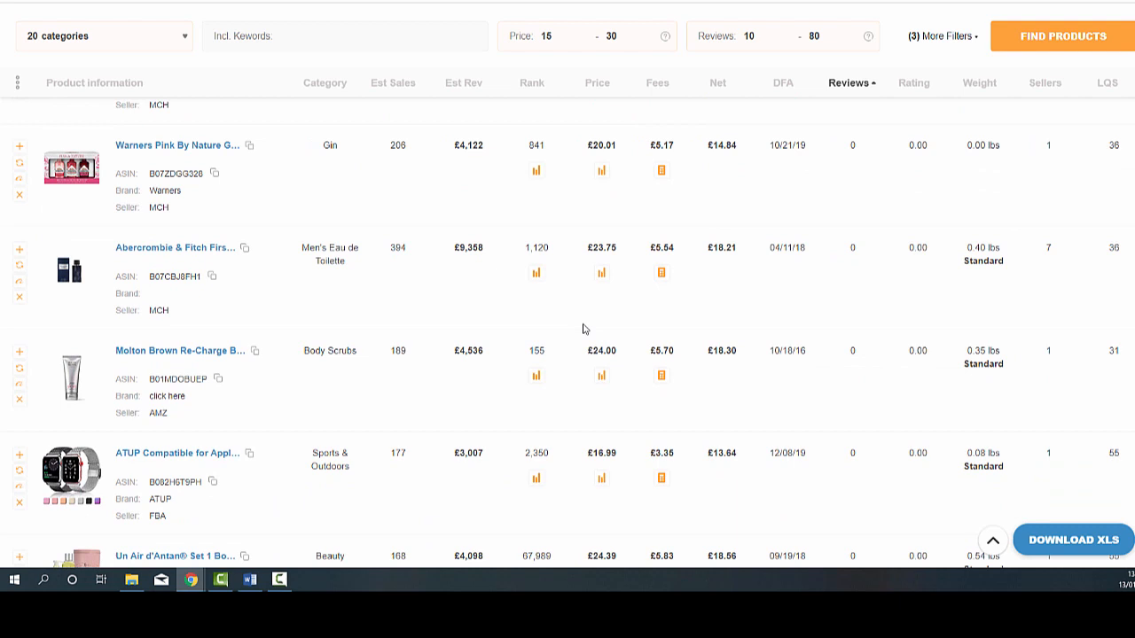
scroll(550, 353, down, 7)
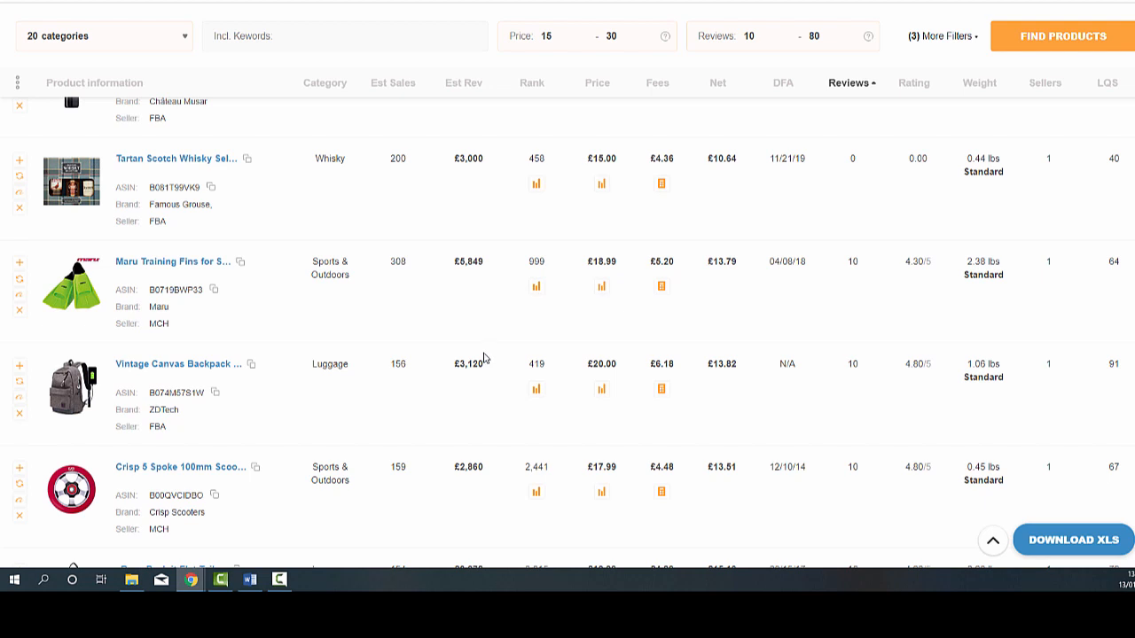
scroll(487, 308, down, 3)
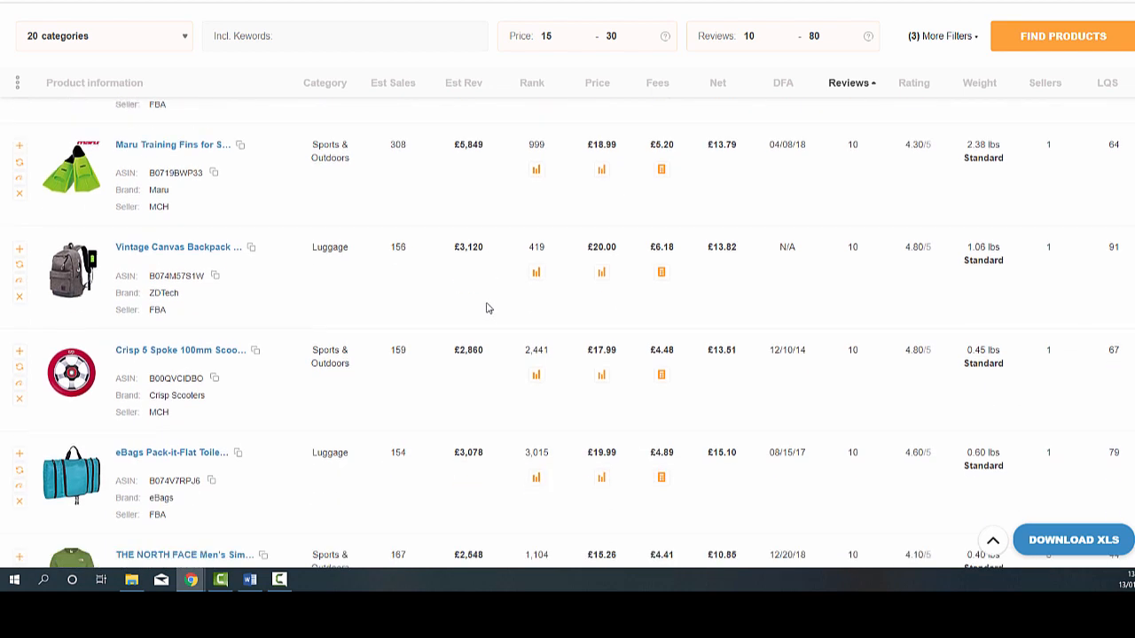
scroll(486, 308, down, 6)
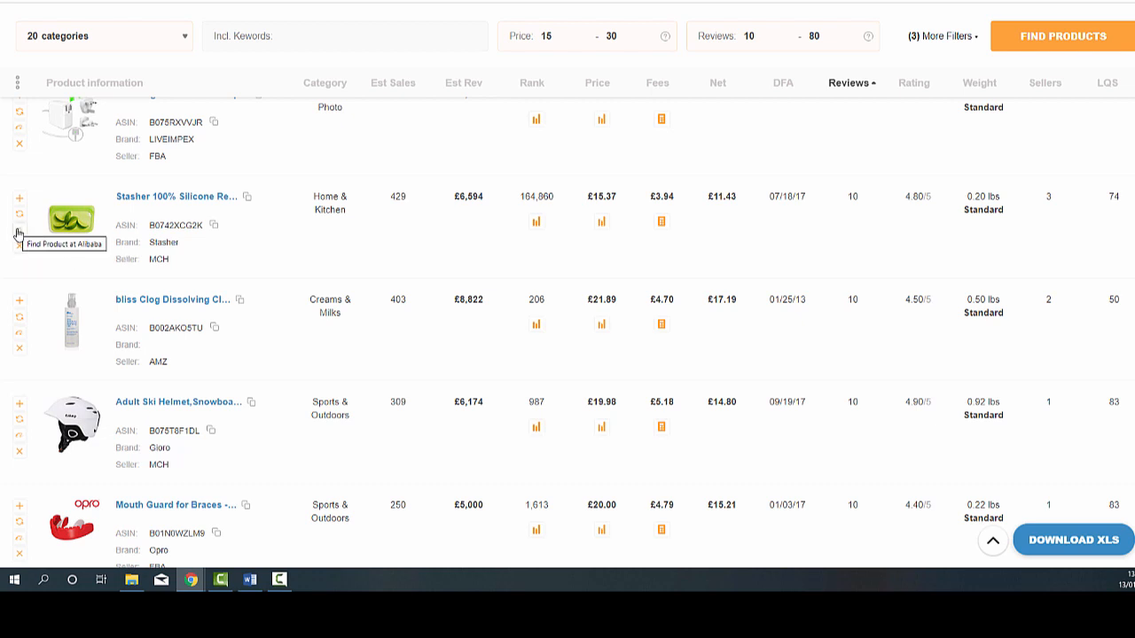
Look up the Stasher 100% Silicone Reusable Food Bag at Alibaba and open its Amazon listing.
click(18, 233)
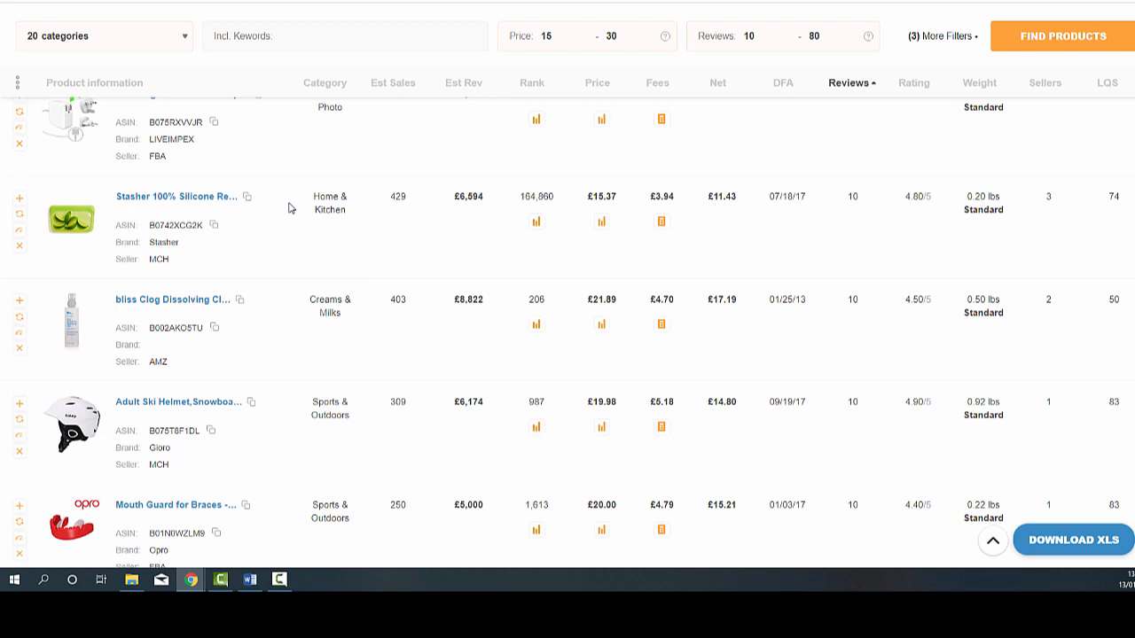
scroll(266, 284, down, 1)
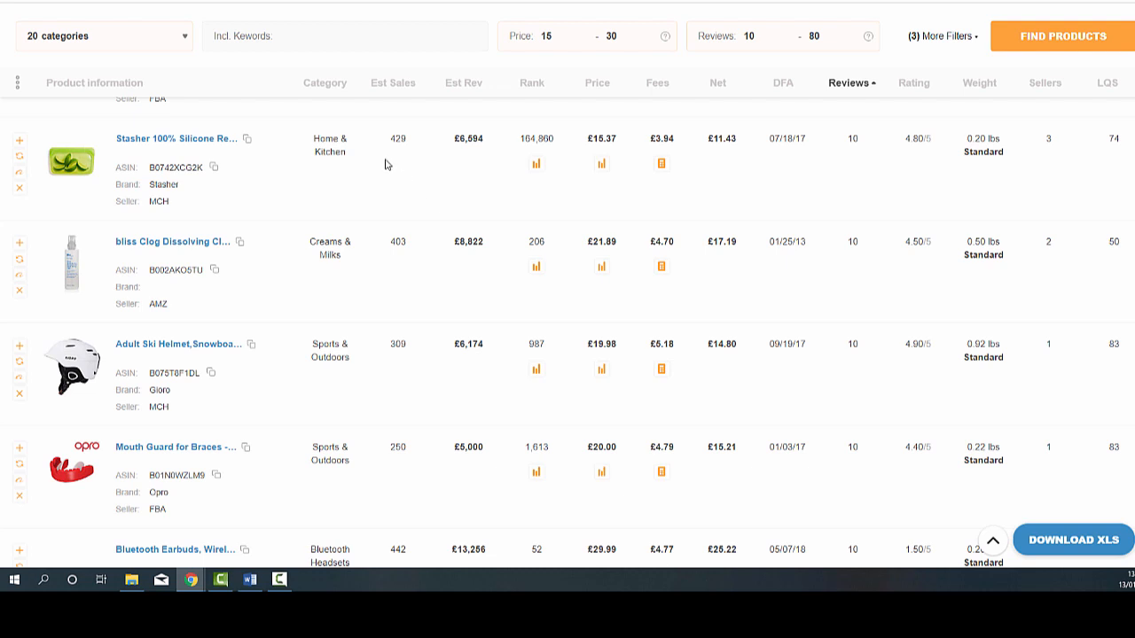
click(186, 140)
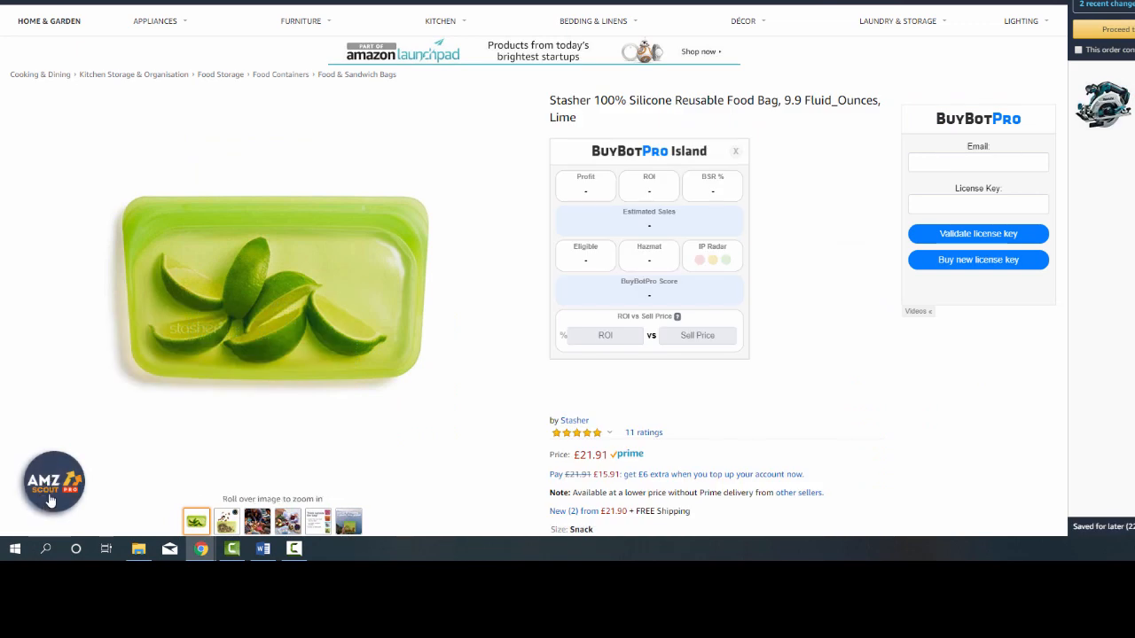
Run the AMZScout Pro extension on the Stasher bag's listing and review the details behind its product score.
click(47, 493)
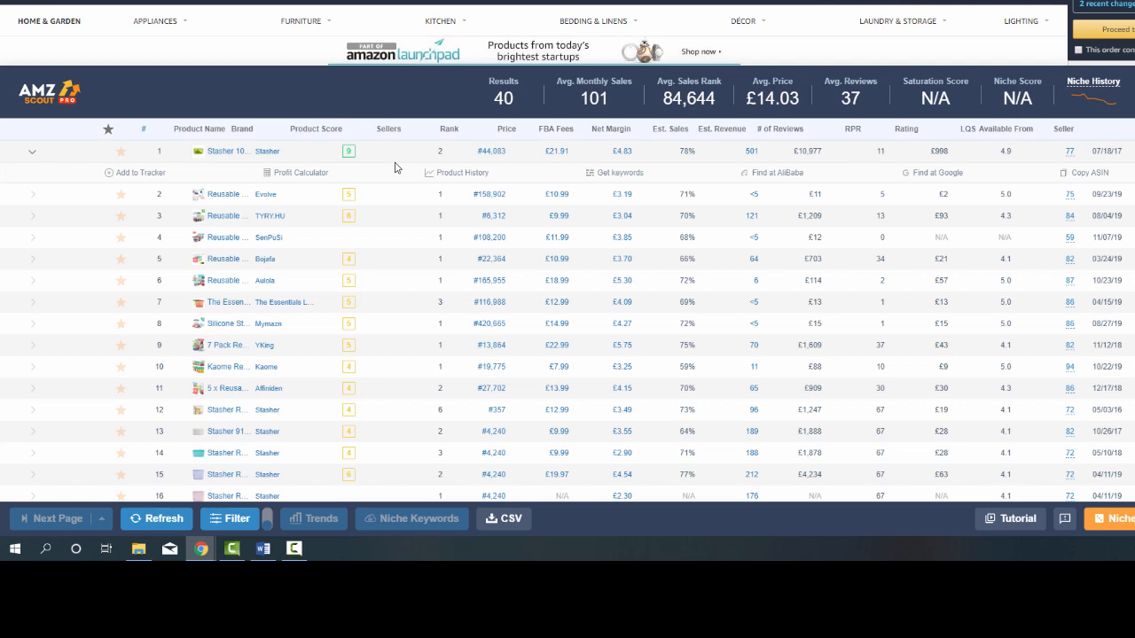
click(350, 152)
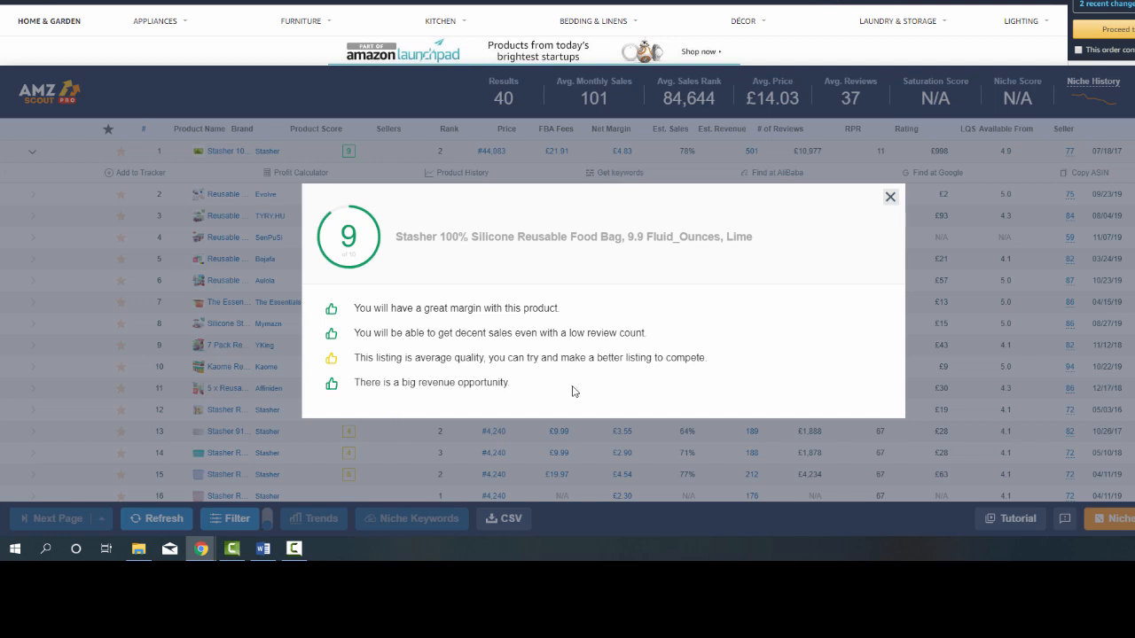
click(891, 197)
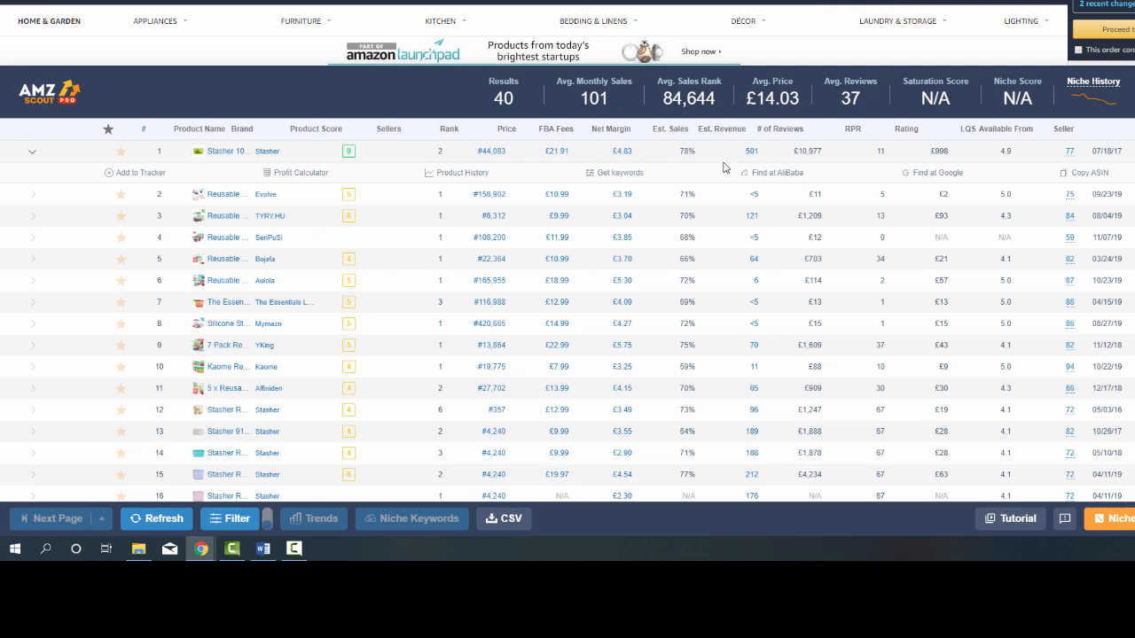
Examine the product history of the Stasher bag in row 1, comparing its sales, rank and price over time.
click(448, 176)
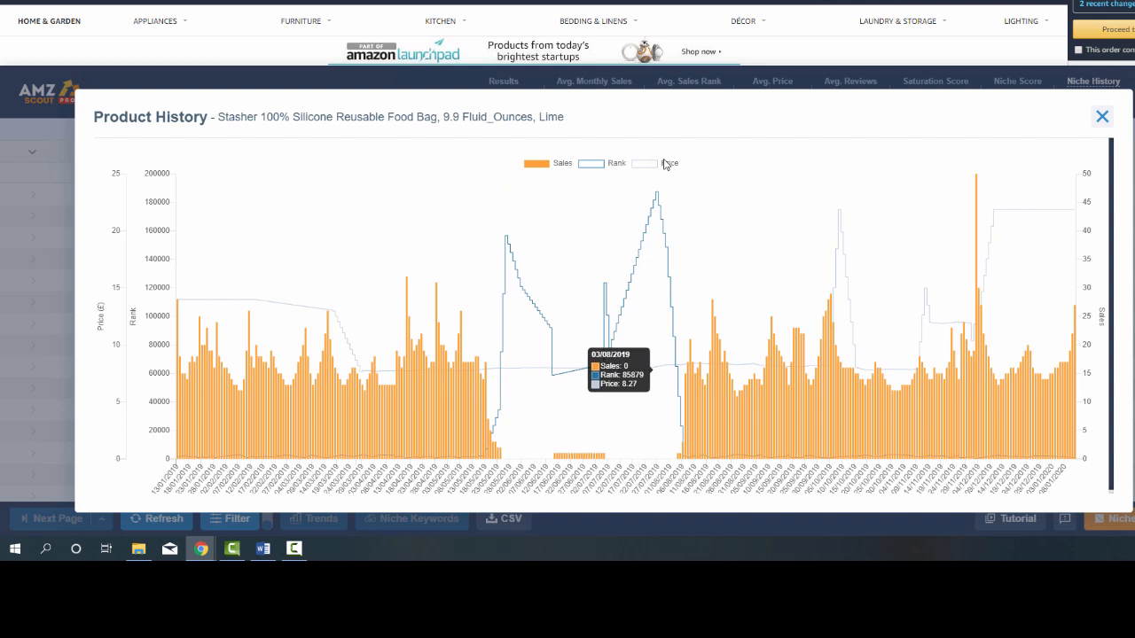
click(592, 170)
click(591, 167)
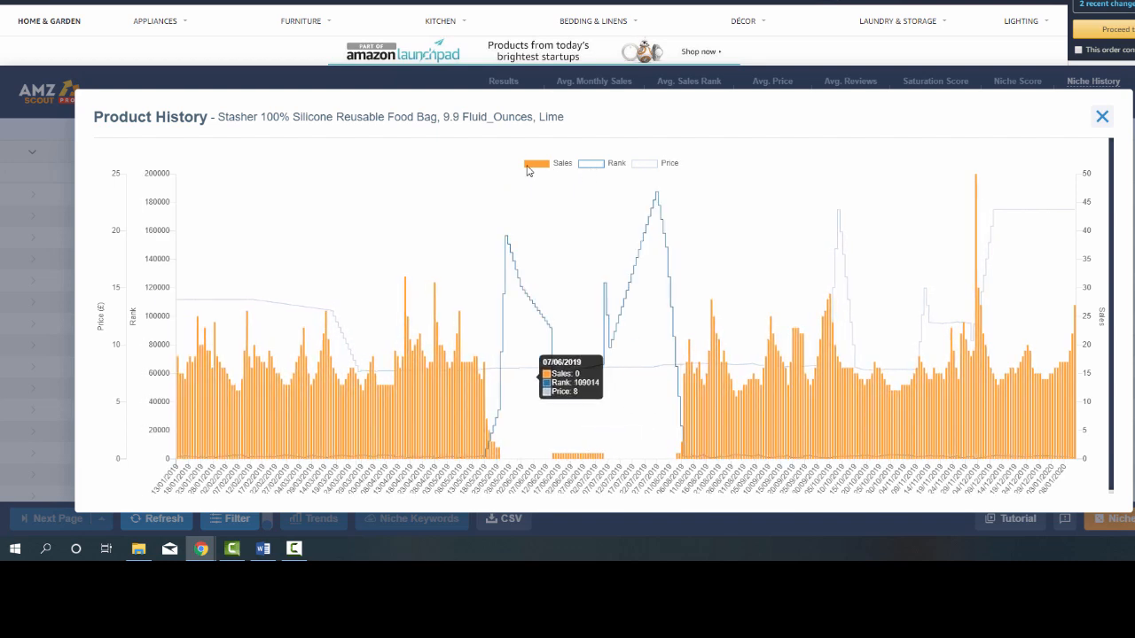
click(530, 167)
click(527, 167)
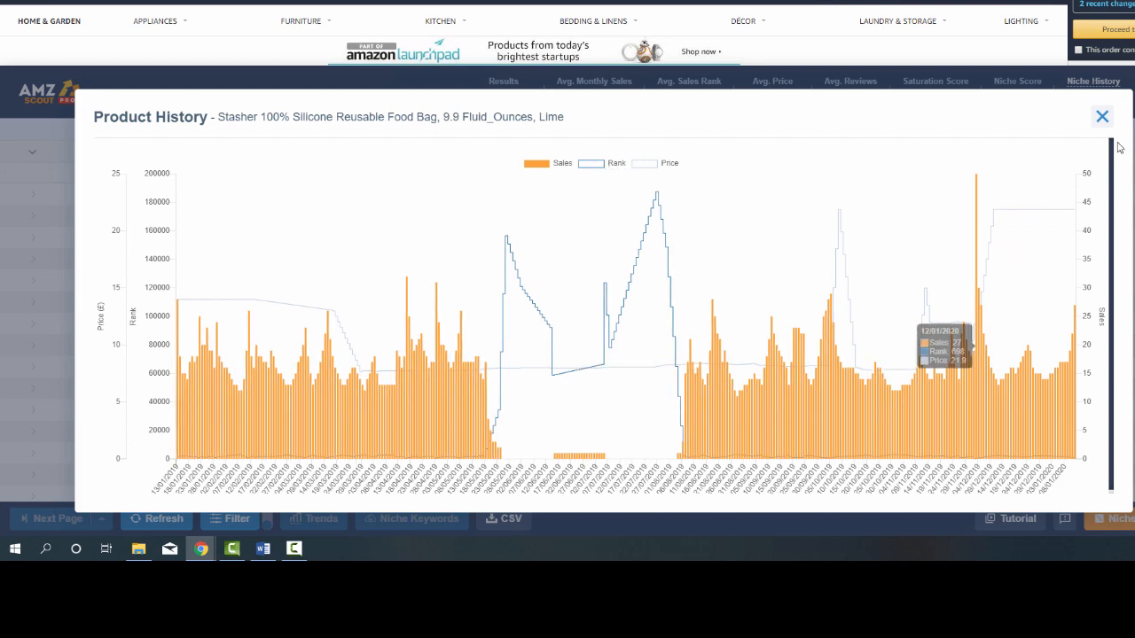
click(1102, 116)
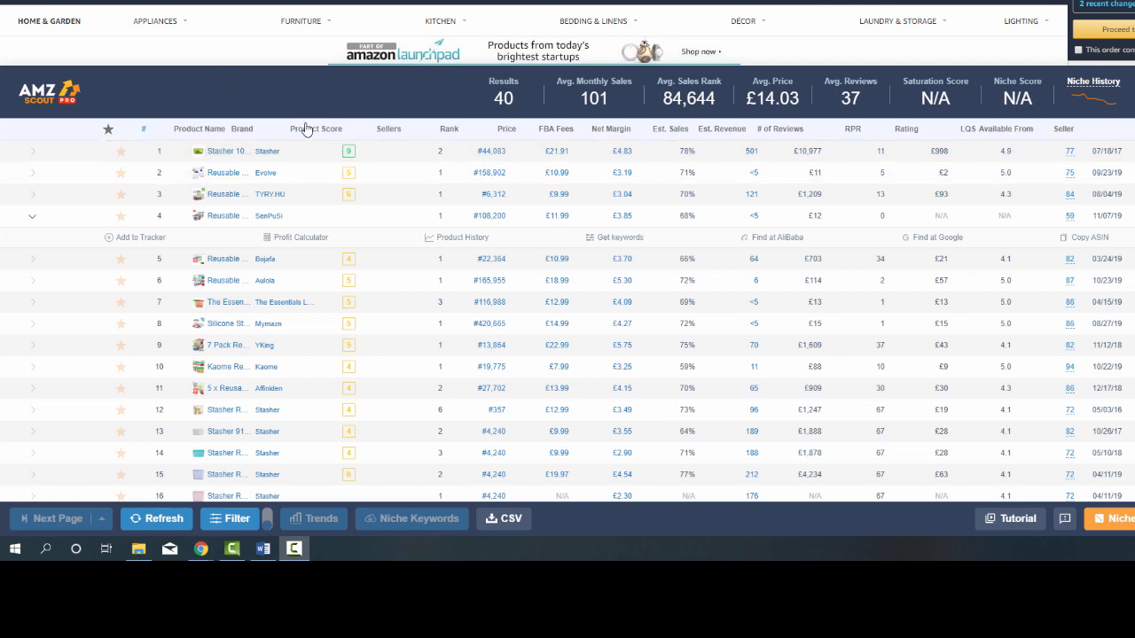
Look through the full list of competing reusable food bags, comparing their brands, product scores, sales and revenue with the Stasher bag.
mouse_move(211, 157)
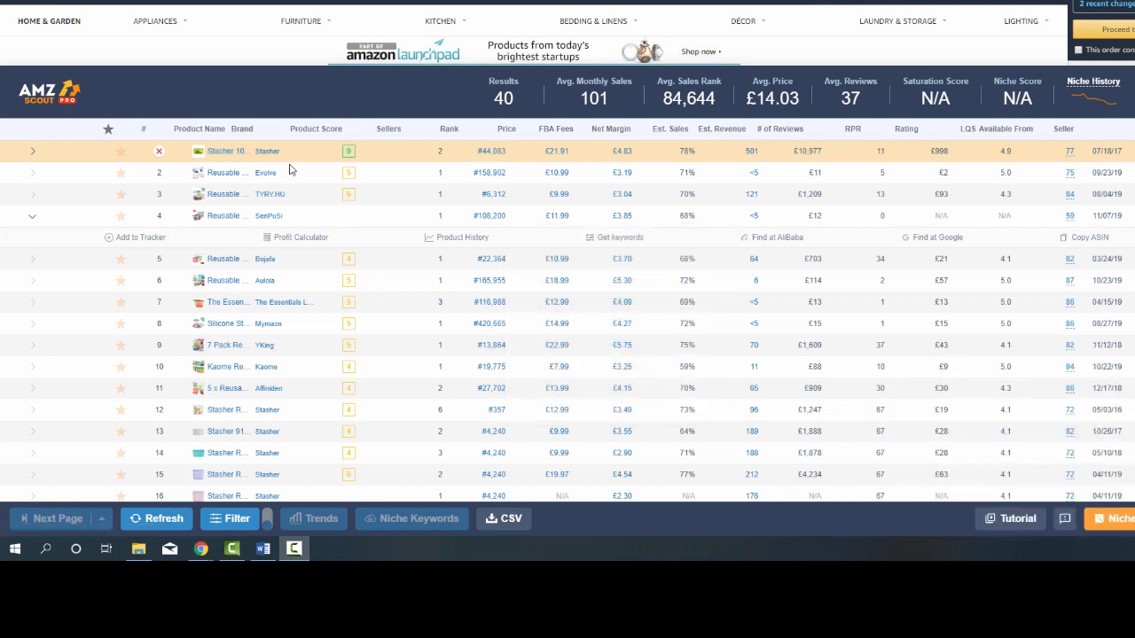
scroll(266, 310, down, 1)
scroll(292, 390, up, 1)
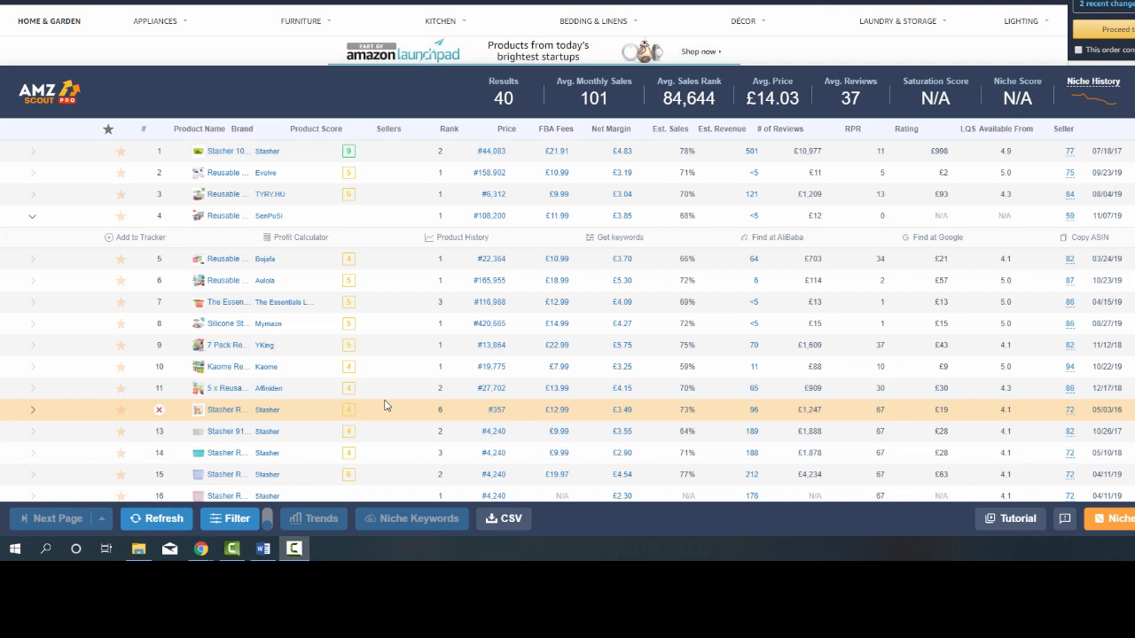
scroll(383, 390, down, 5)
scroll(383, 390, down, 3)
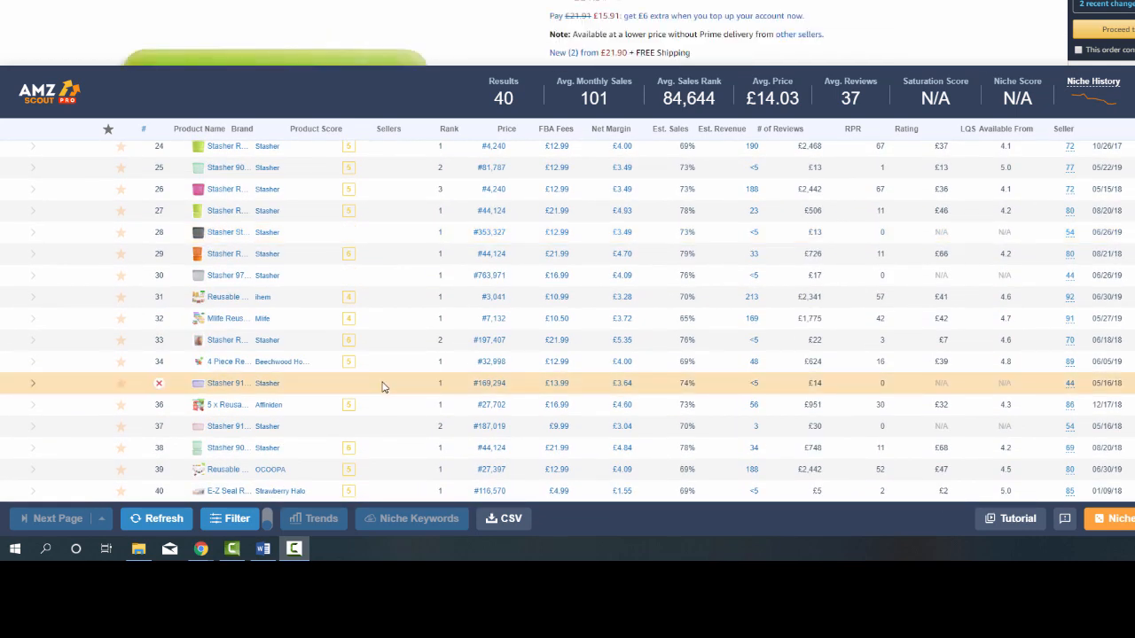
mouse_move(221, 370)
scroll(274, 366, up, 8)
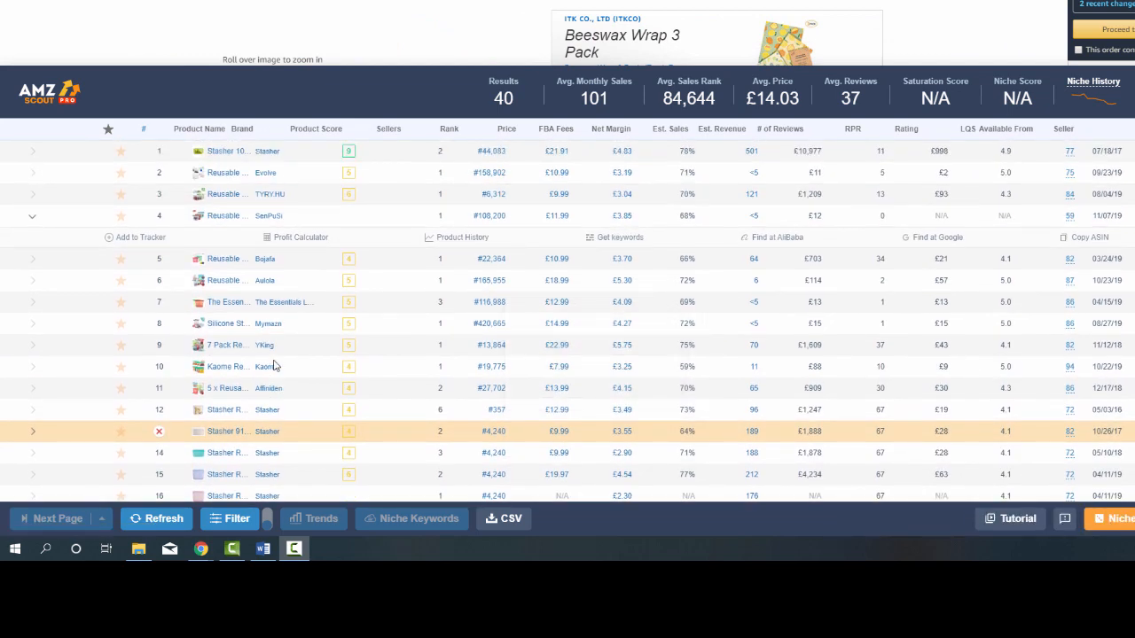